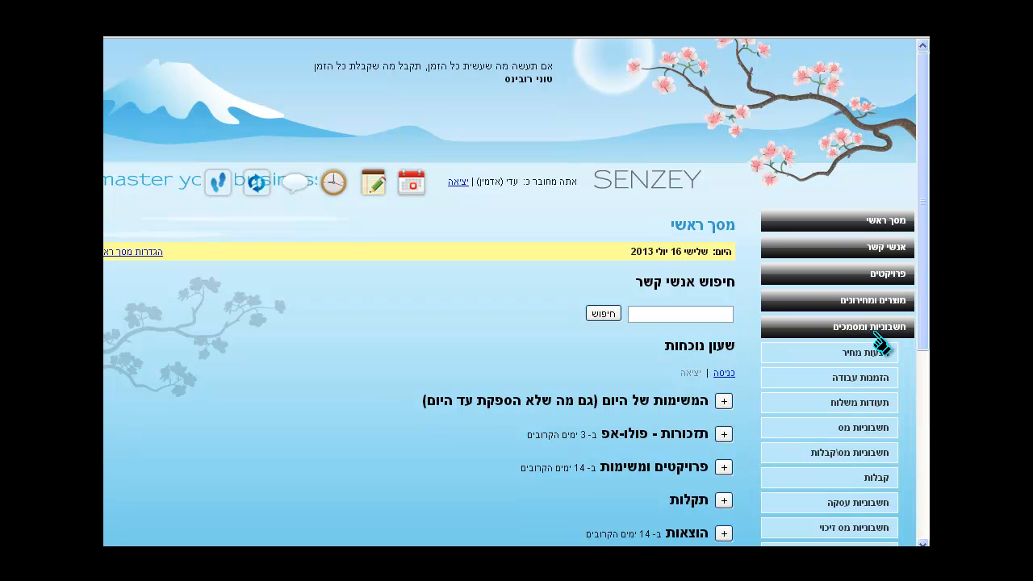
Open the קבלות receipts list from the חשבוניות ומסמכים sidebar section
left_click(879, 477)
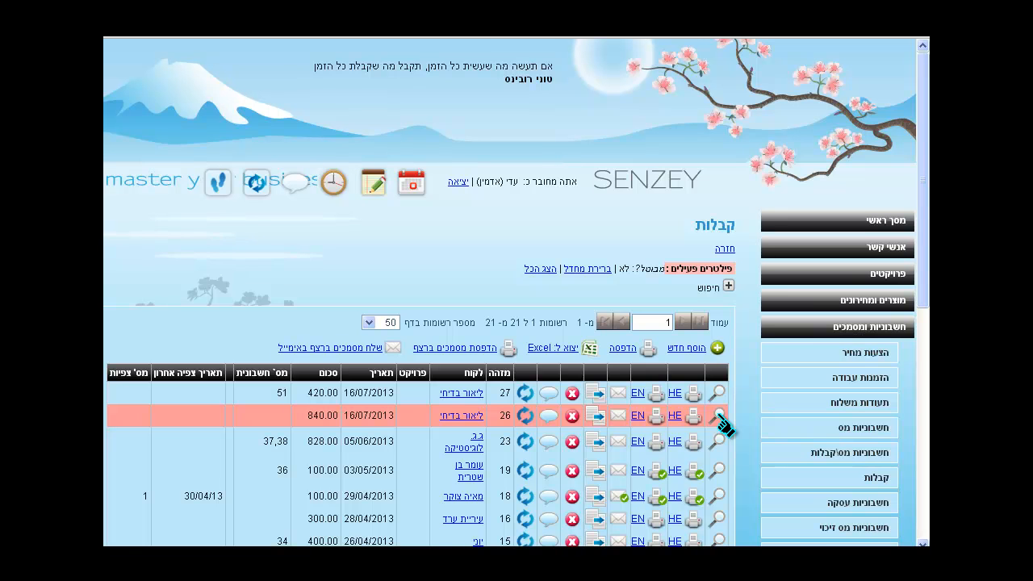
left_click(717, 416)
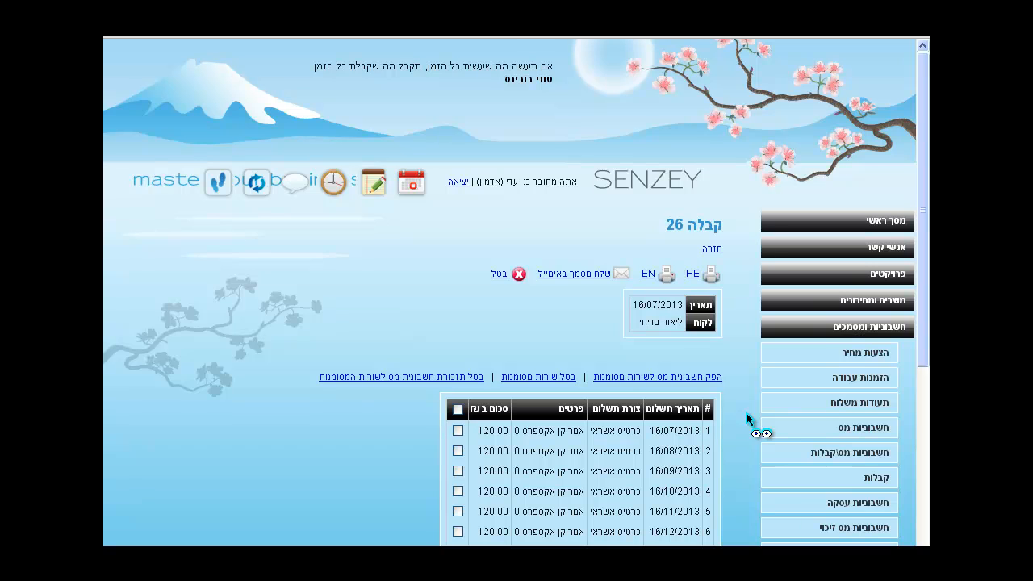
scroll(748, 419, "down", 2)
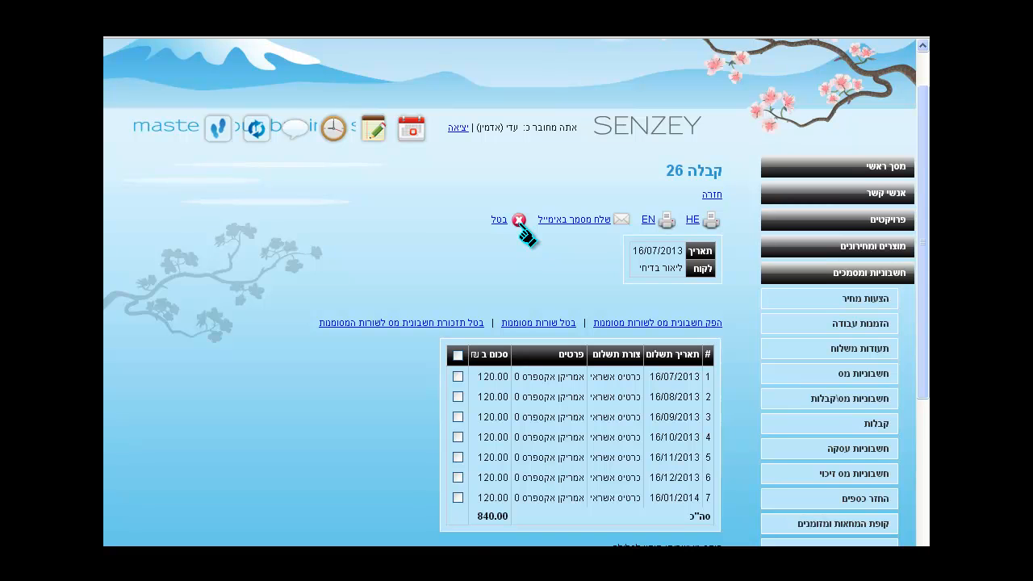
left_click(521, 229)
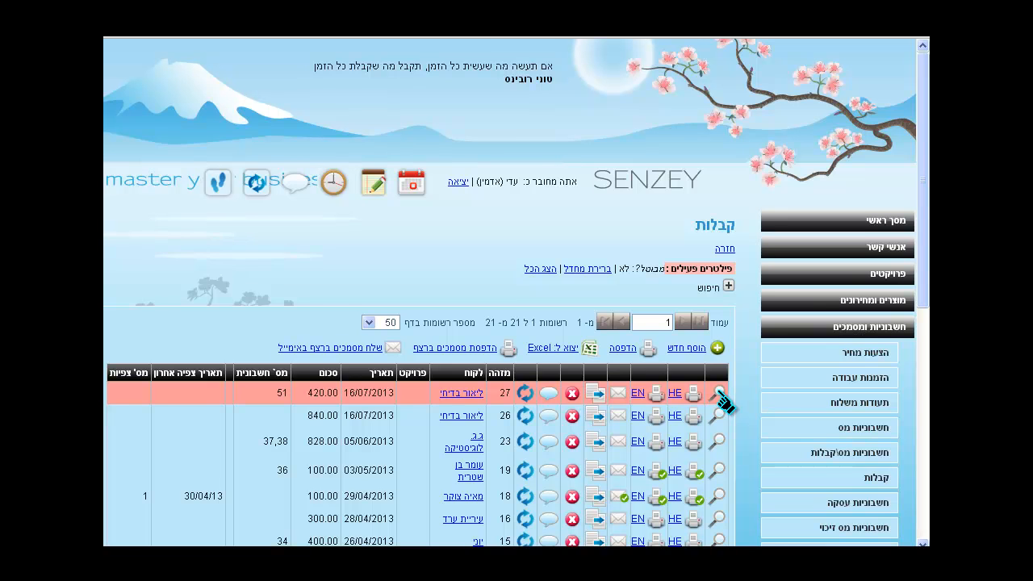
Open receipt 27 and start cancelling its marked 16/09/2013 payment line
left_click(717, 394)
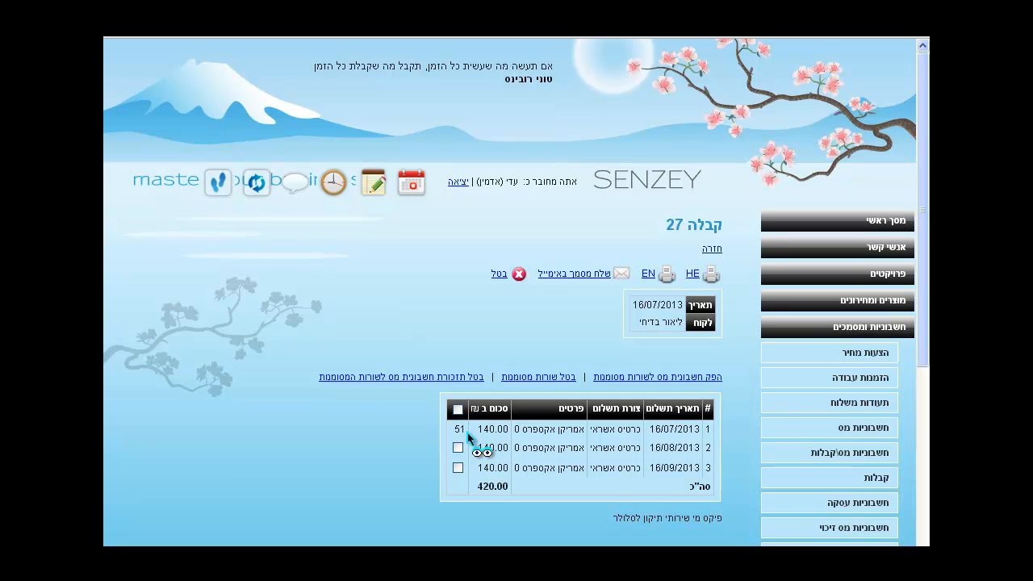
left_click(458, 468)
left_click(555, 377)
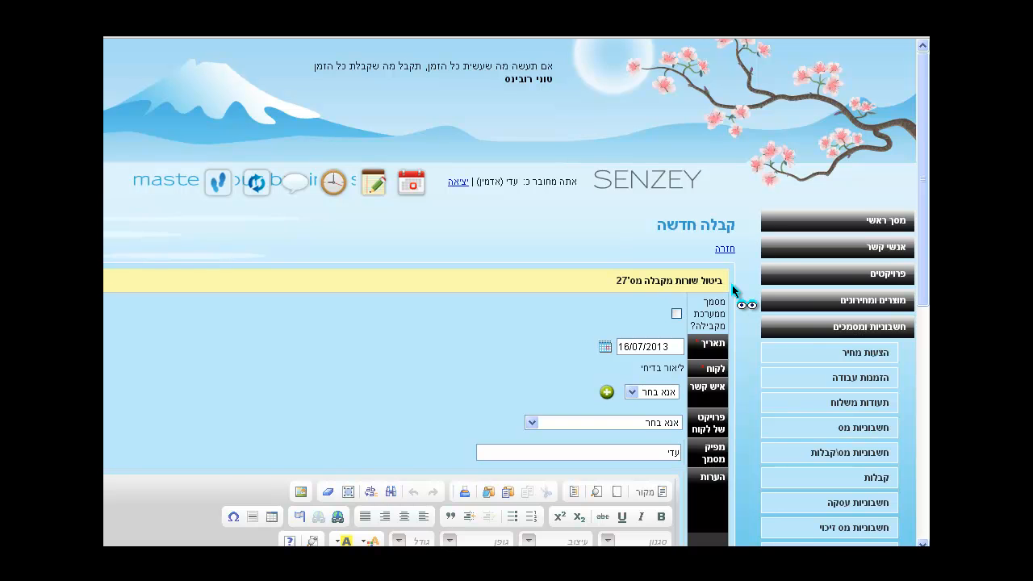
Produce the cancellation receipt, creating receipt 28 for -140.00
scroll(733, 289, "down", 9)
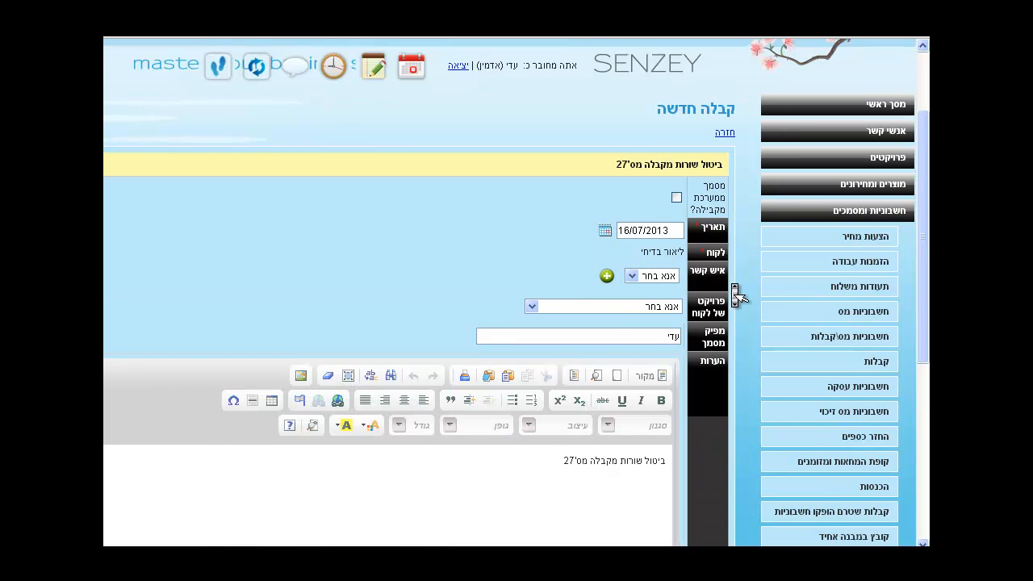
scroll(736, 296, "down", 5)
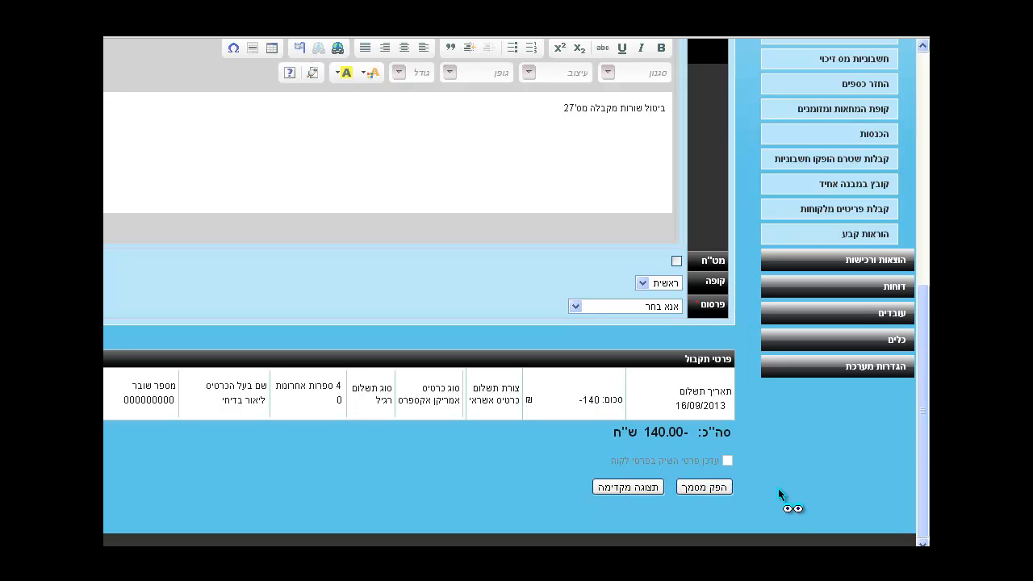
left_click(704, 488)
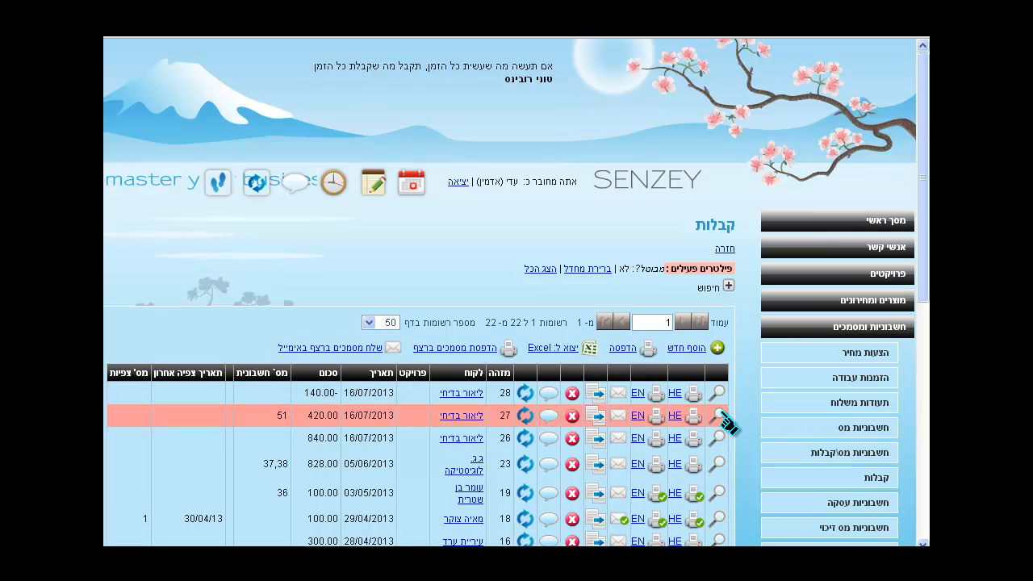
Reopen receipt 27 to verify its 16/09/2013 140.00 line shows as cancelled
left_click(716, 415)
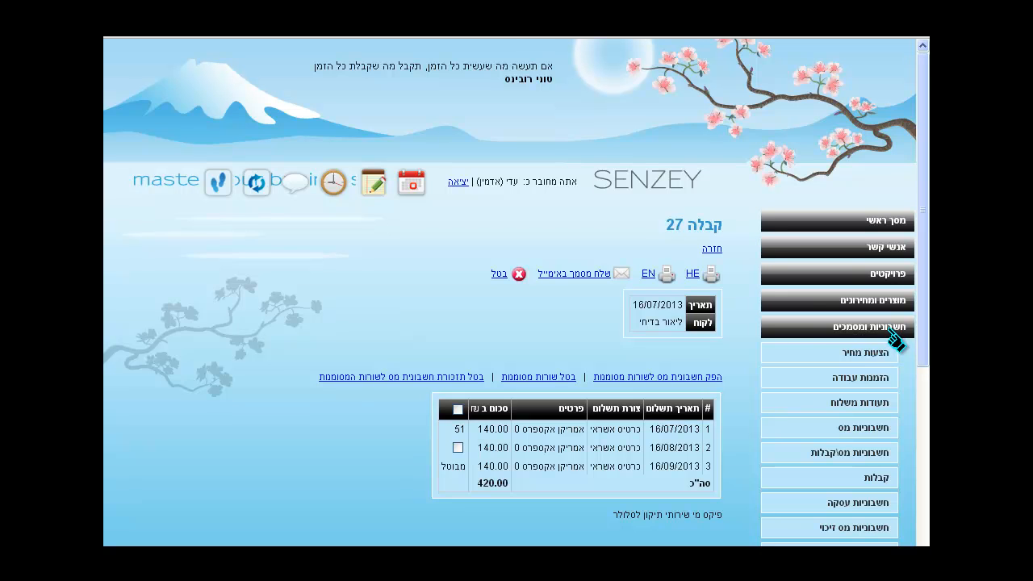
Cancel tax invoice 51 with the reason 'התחרטות לקוח'
left_click(885, 432)
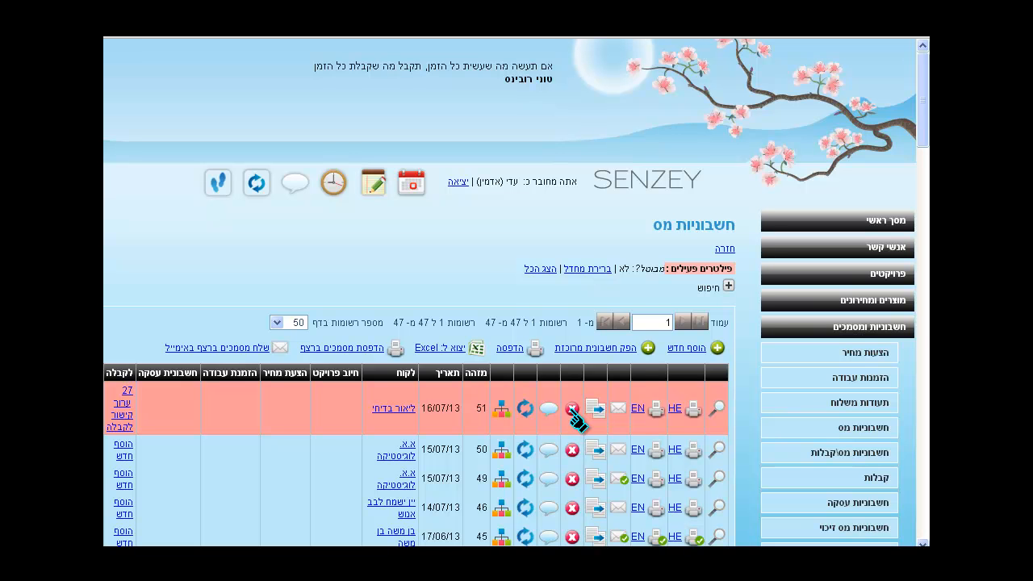
left_click(573, 410)
type("התחרטות לקו")
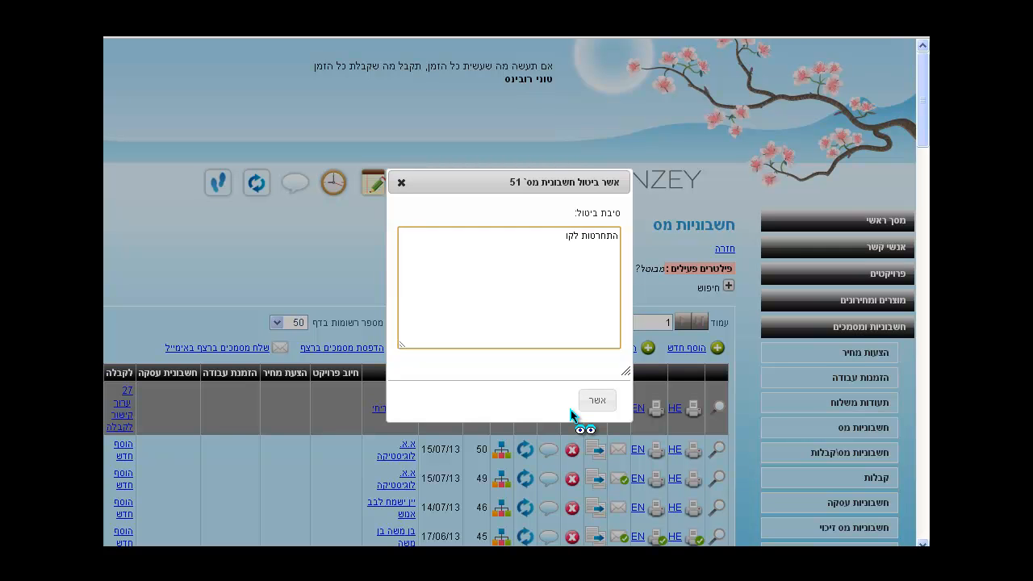
type("ח")
left_click(593, 409)
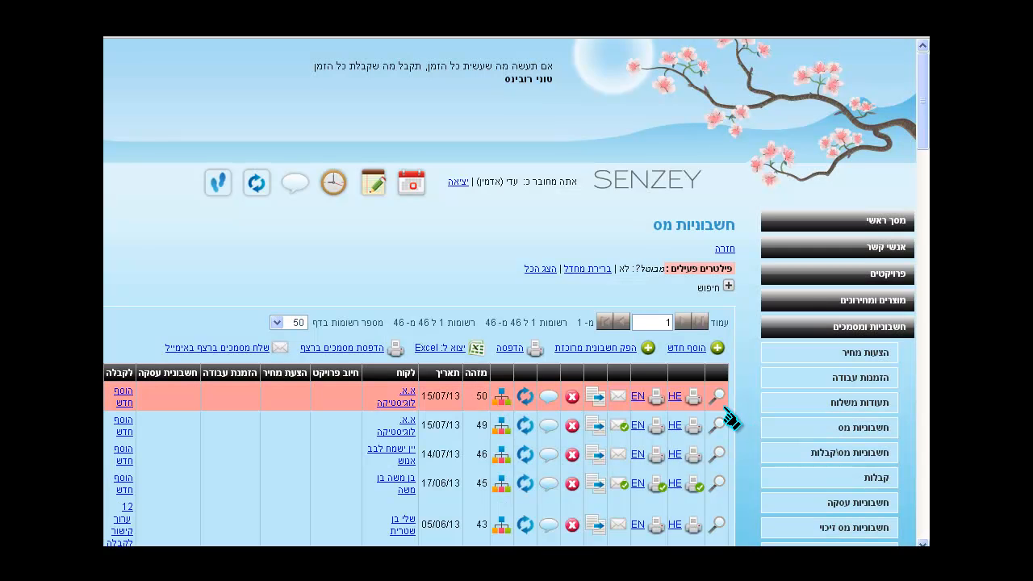
Issue tax invoice 53 for receipt 27's 16/07/2013 140.00 line, then open credit invoices
left_click(878, 482)
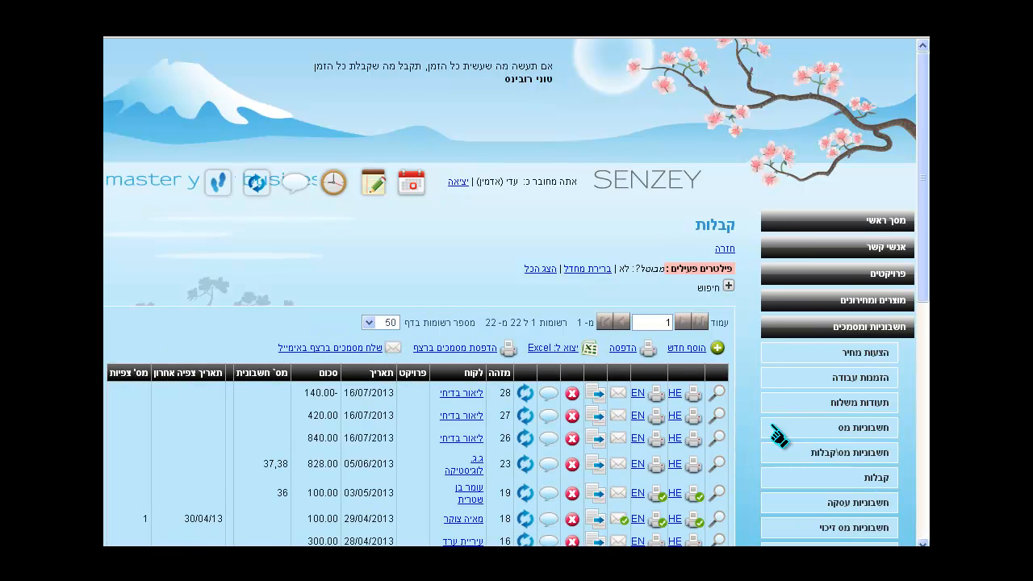
left_click(722, 420)
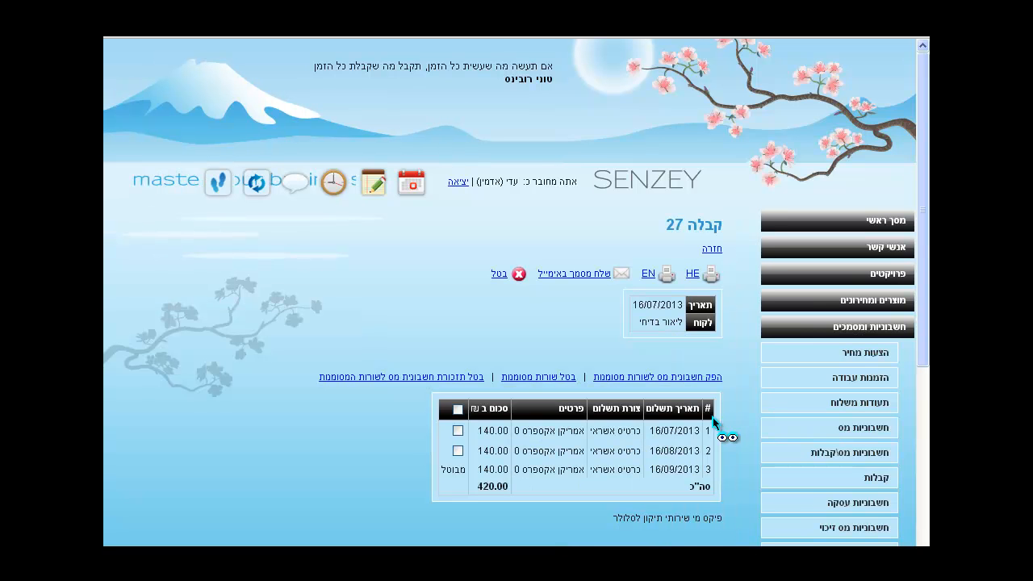
left_click(458, 432)
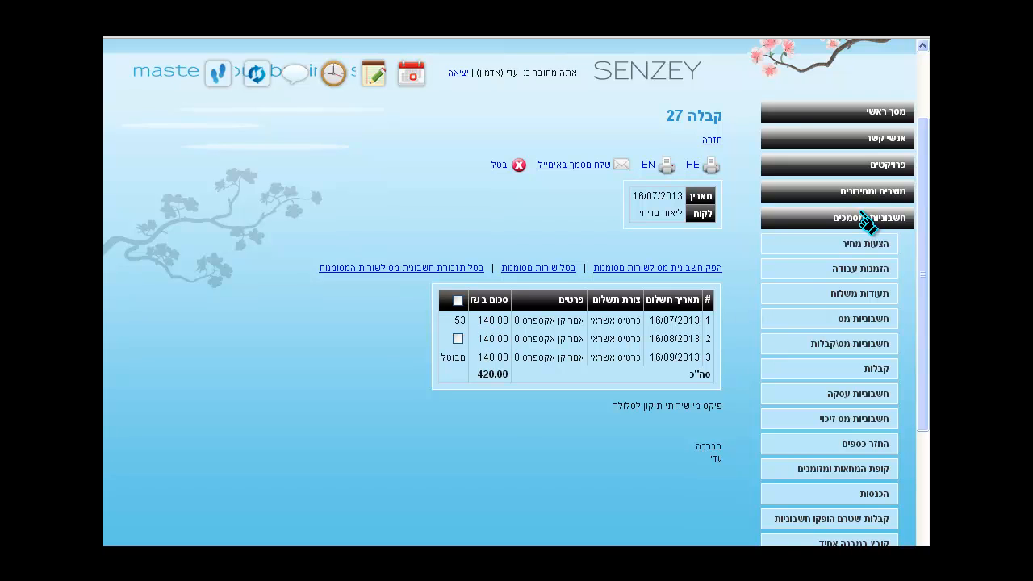
left_click(867, 421)
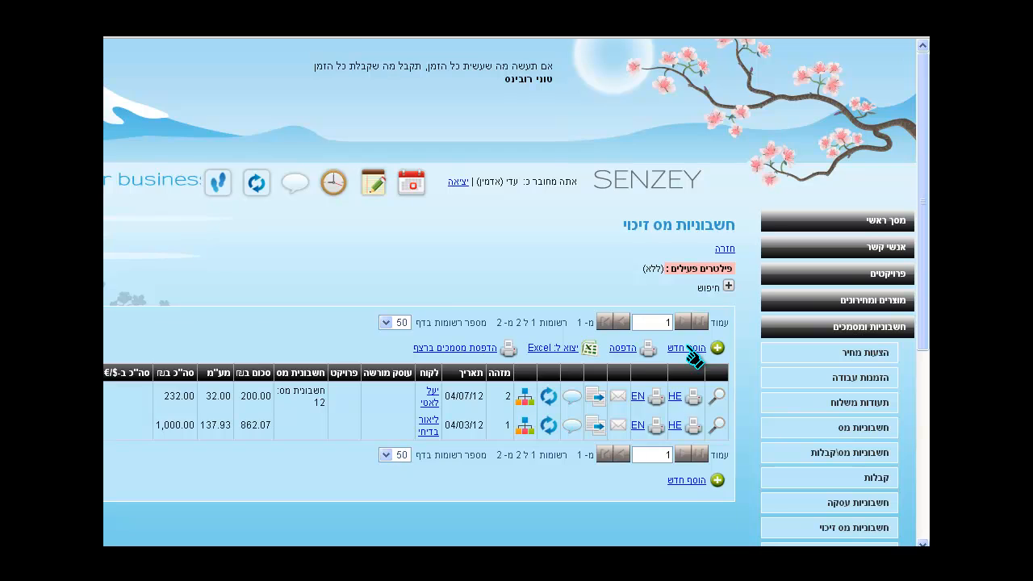
Create credit tax invoice 3 for 140.00 against tax invoice 53
left_click(688, 349)
left_click(639, 303)
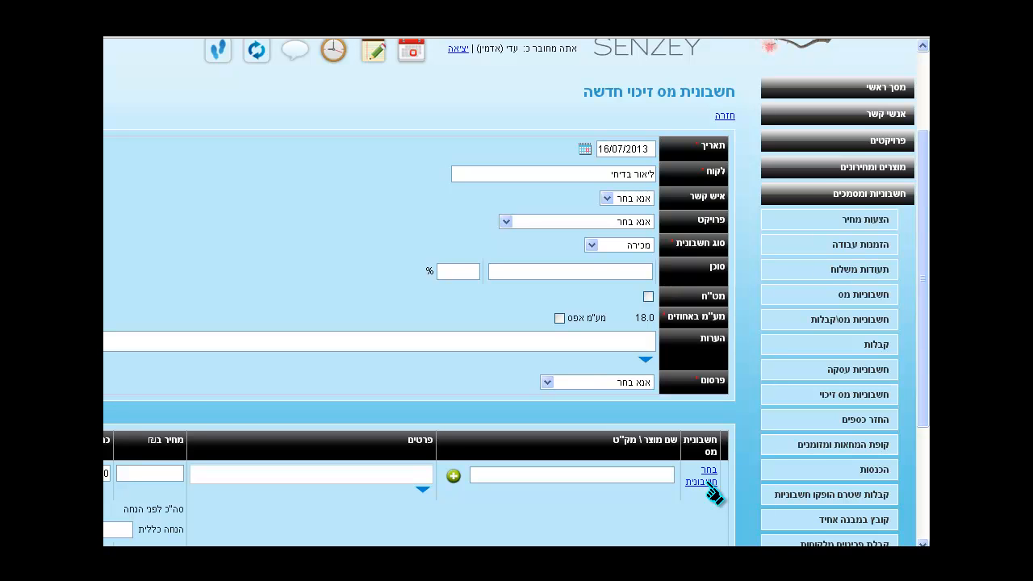
left_click(708, 483)
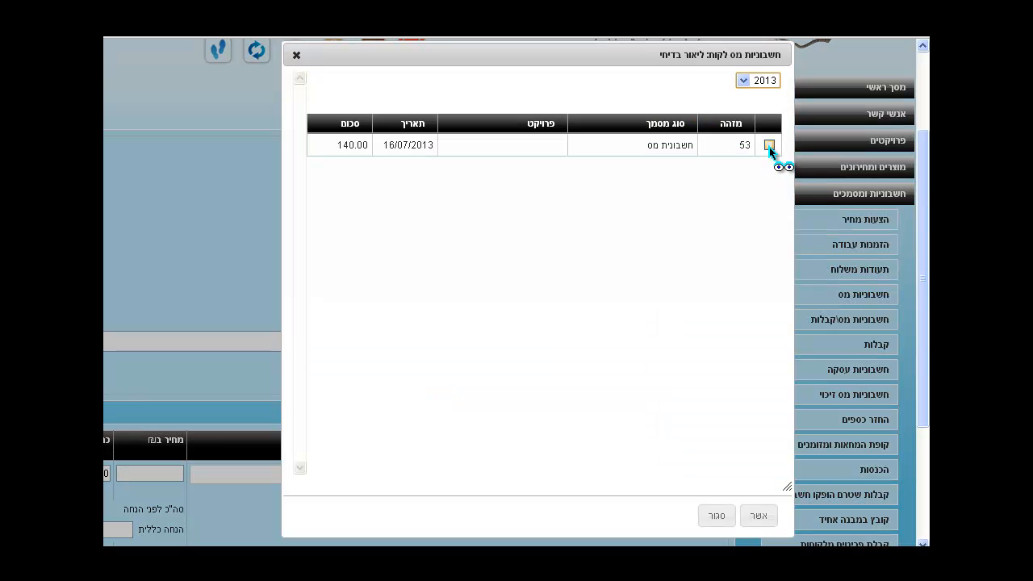
left_click(770, 146)
left_click(770, 146)
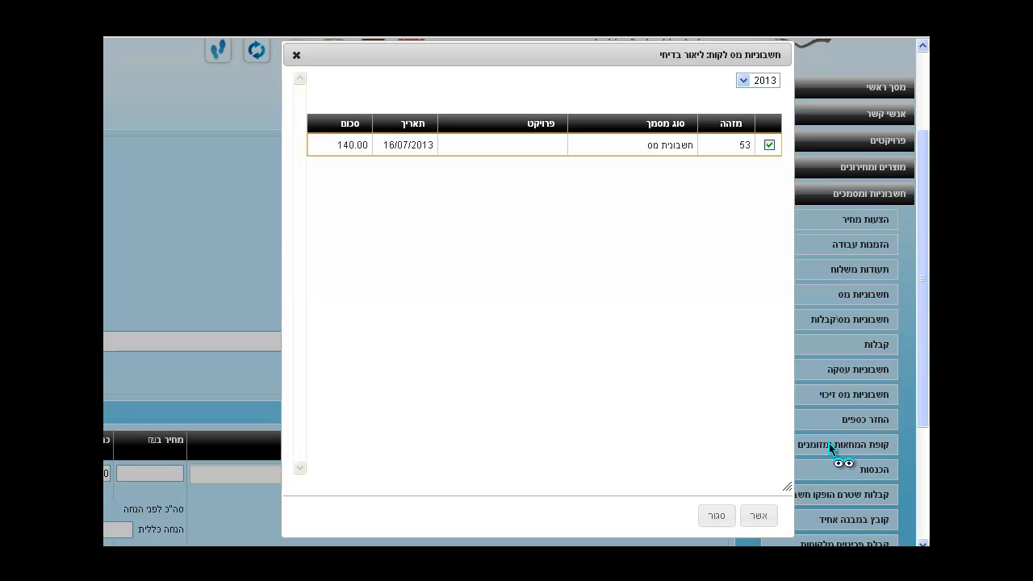
left_click(761, 516)
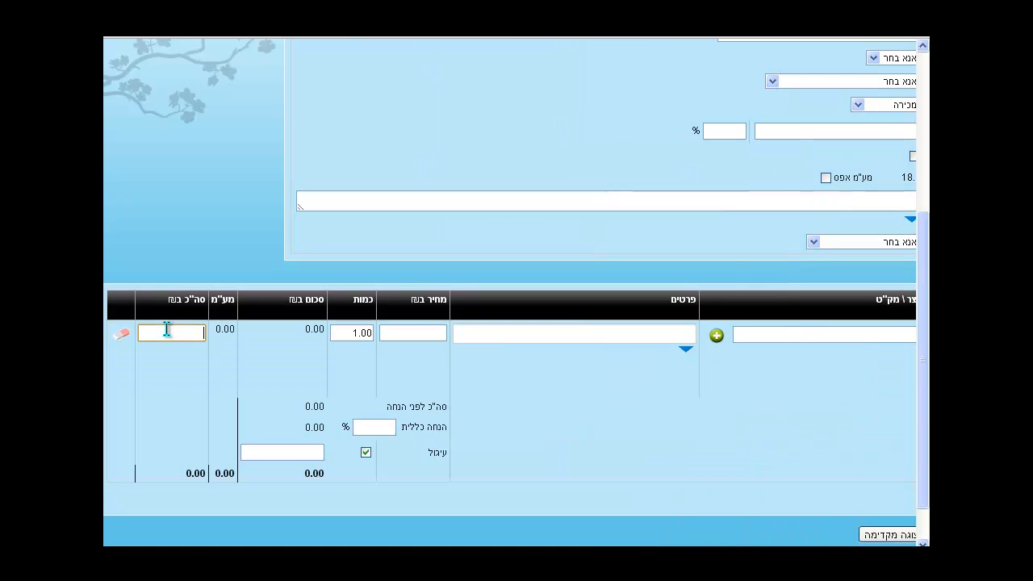
type("140")
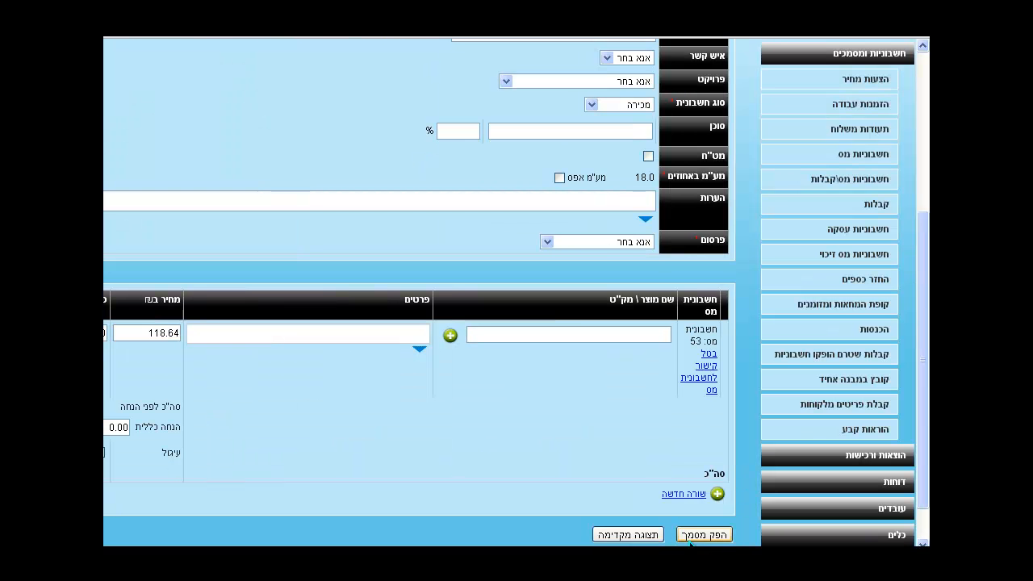
left_click(690, 537)
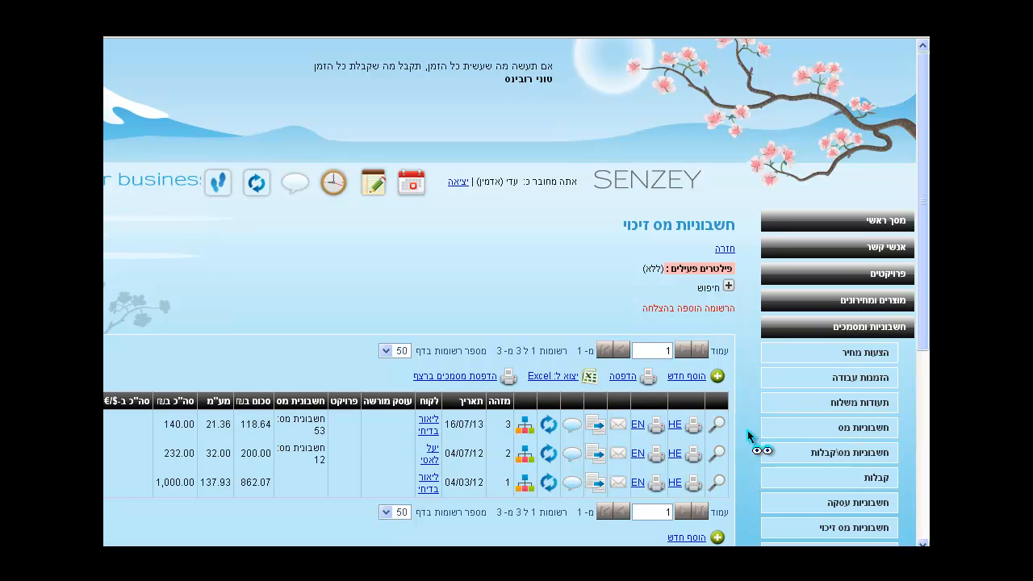
Start a new refund for the customer and link it to receipt 27 (420.00)
scroll(747, 437, "down", 5)
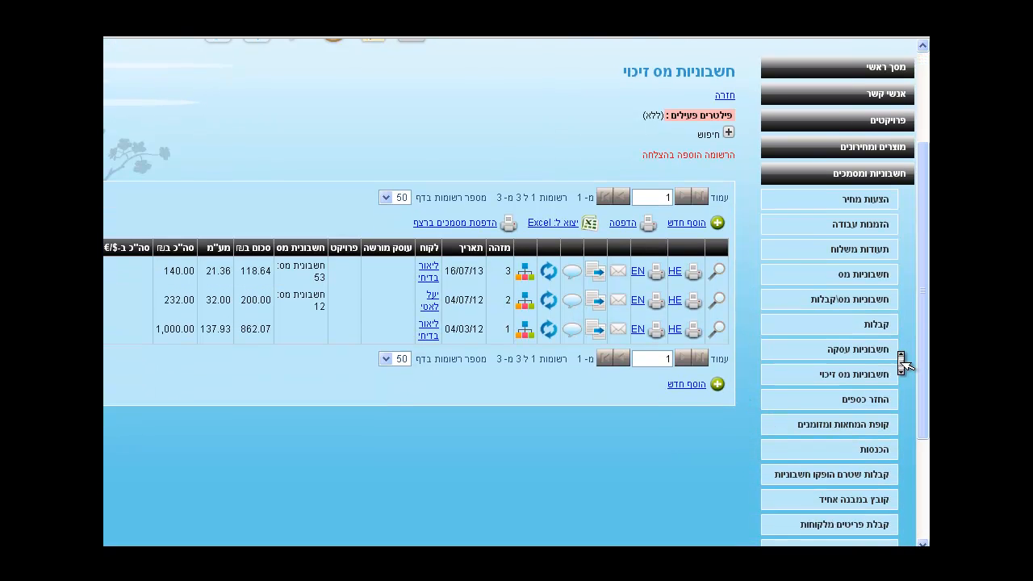
scroll(902, 365, "up", 1)
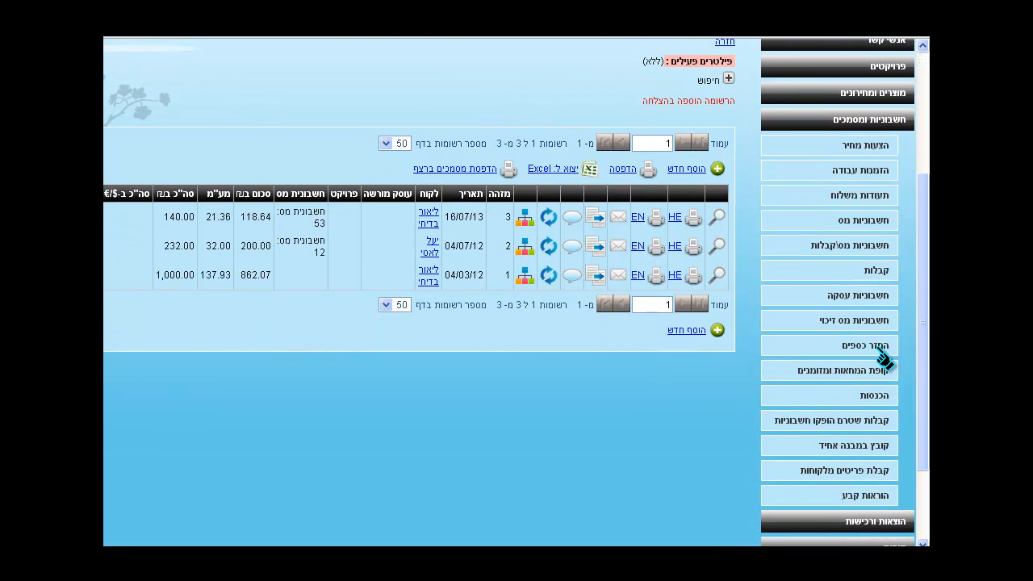
left_click(882, 355)
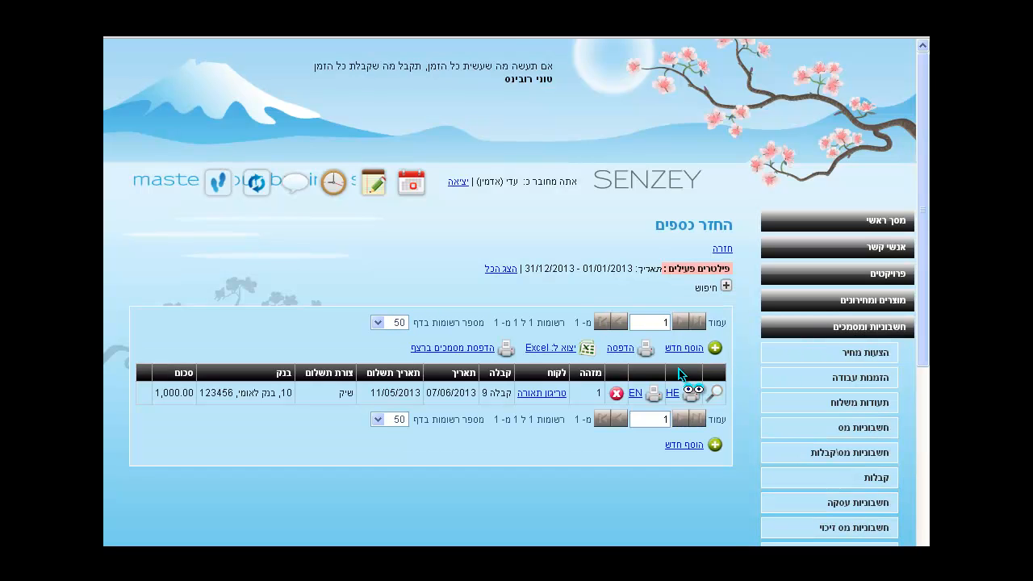
left_click(685, 349)
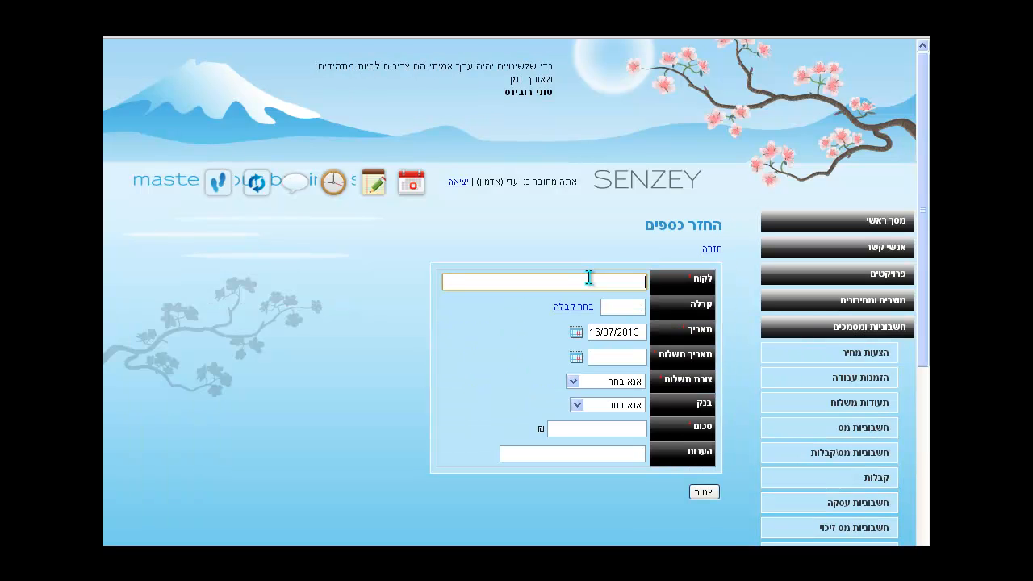
type("לי")
left_click(578, 311)
left_click(576, 307)
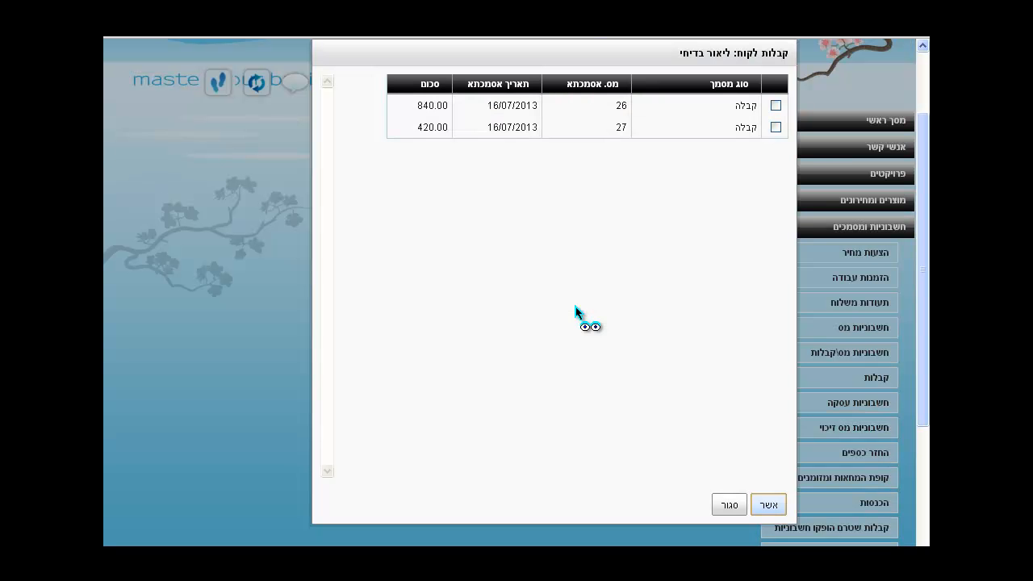
left_click(776, 127)
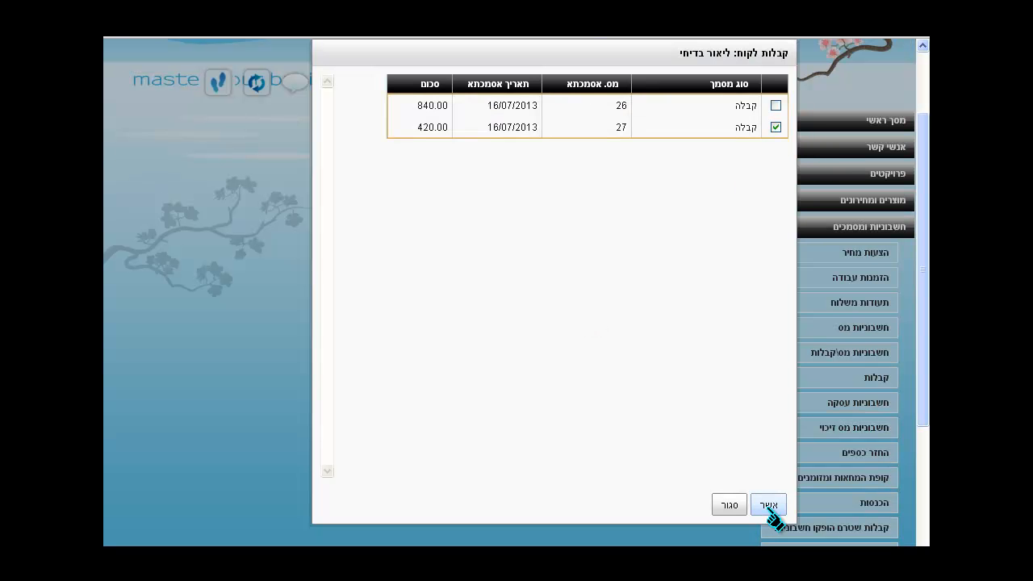
left_click(768, 505)
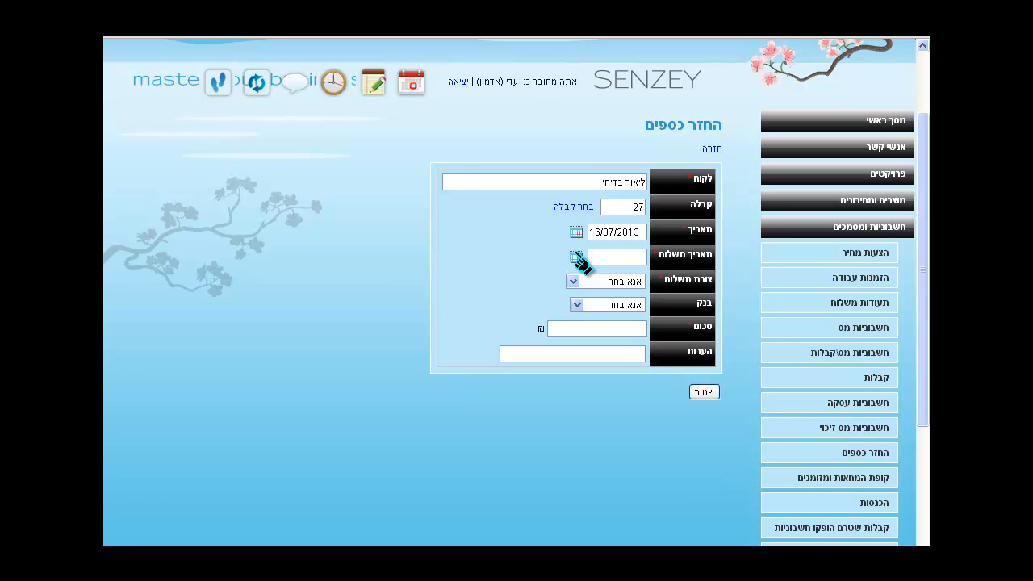
Set the refund's payment date to 16/07/2013 and payment method to אחר
left_click(578, 259)
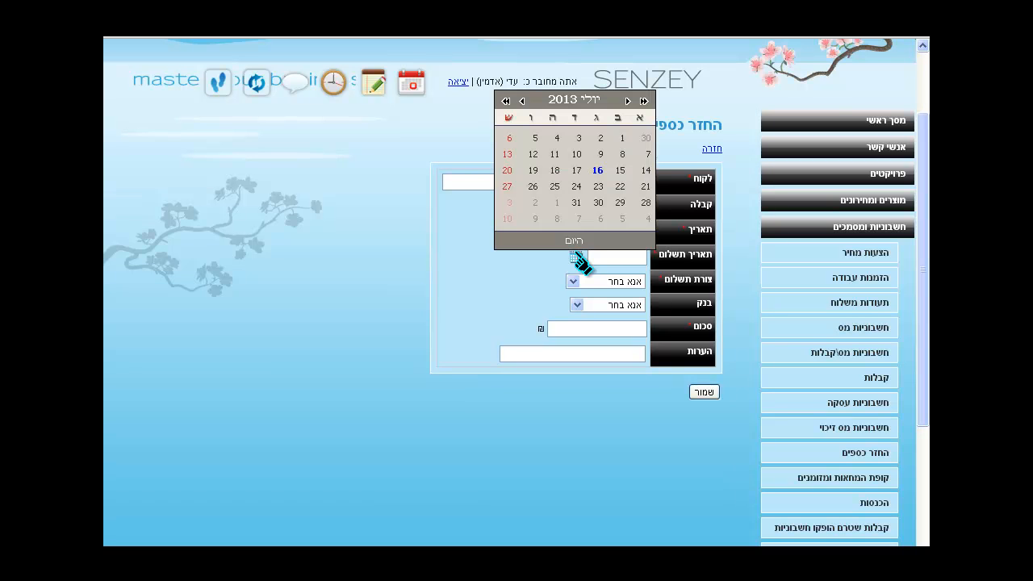
left_click(597, 171)
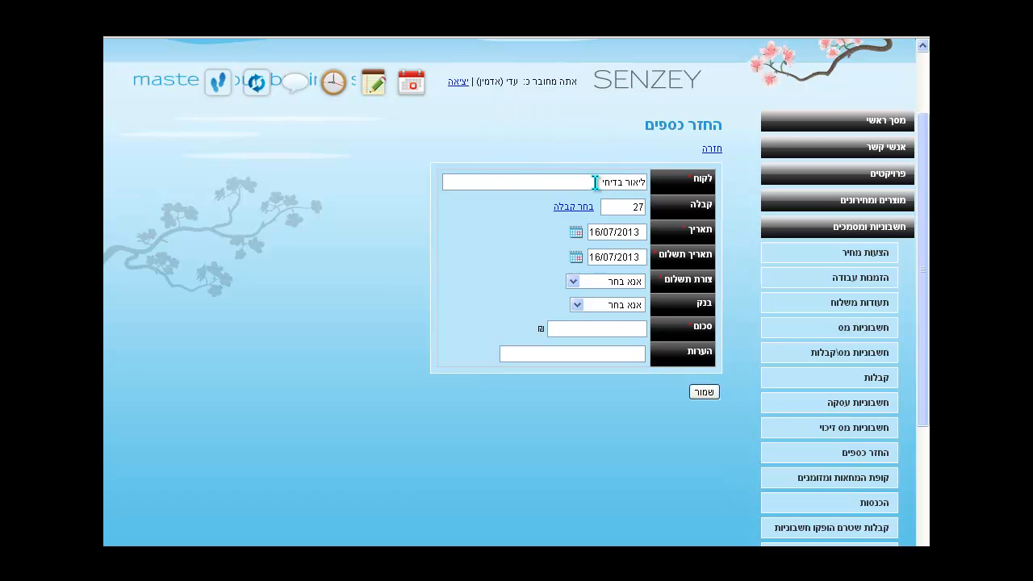
left_click(573, 282)
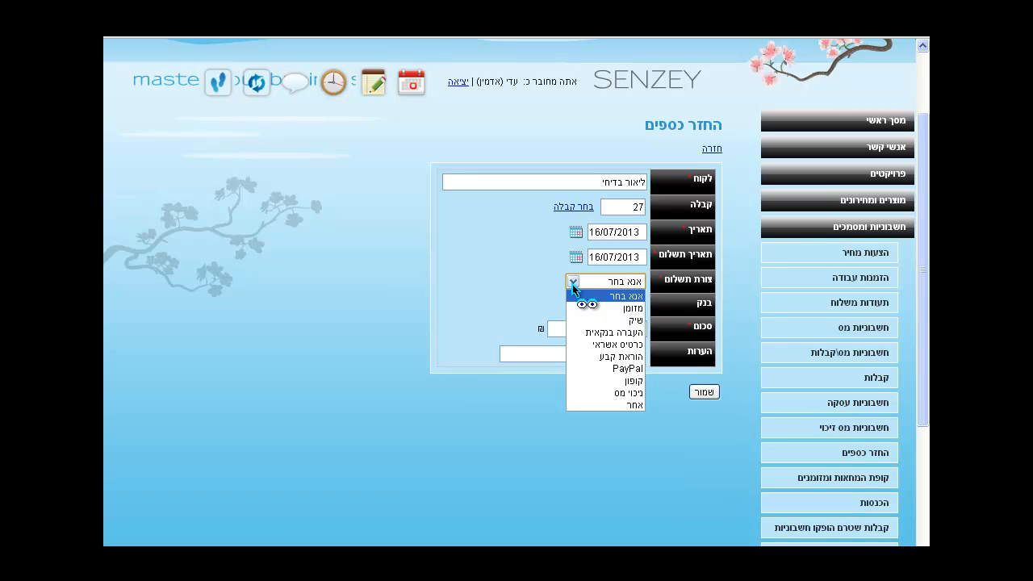
left_click(595, 405)
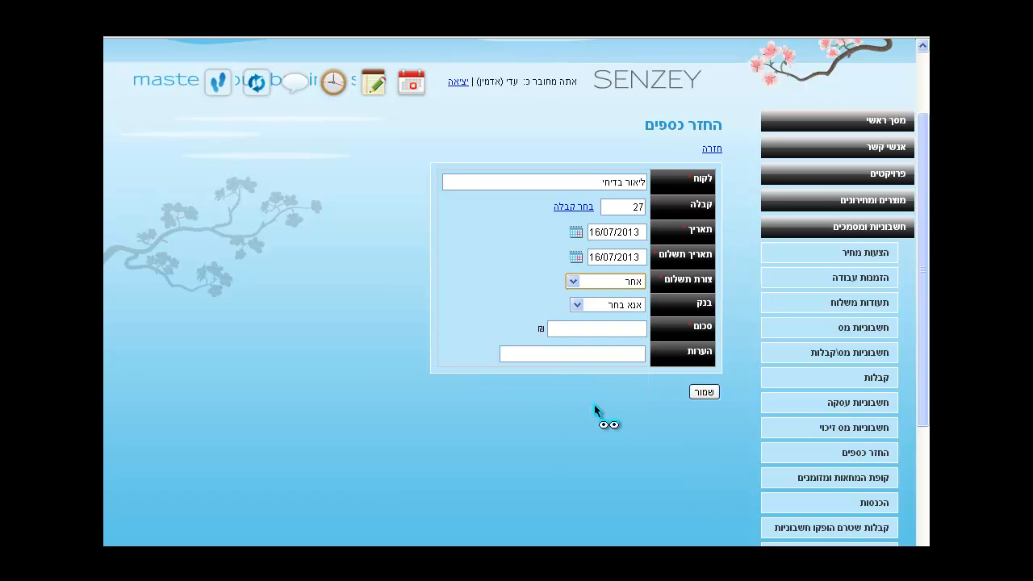
Enter a 140.00 refund amount, paste the explanatory note, and save the refund
left_click(593, 325)
type("143")
key("BackSpace")
left_click(602, 353)
left_click(586, 353)
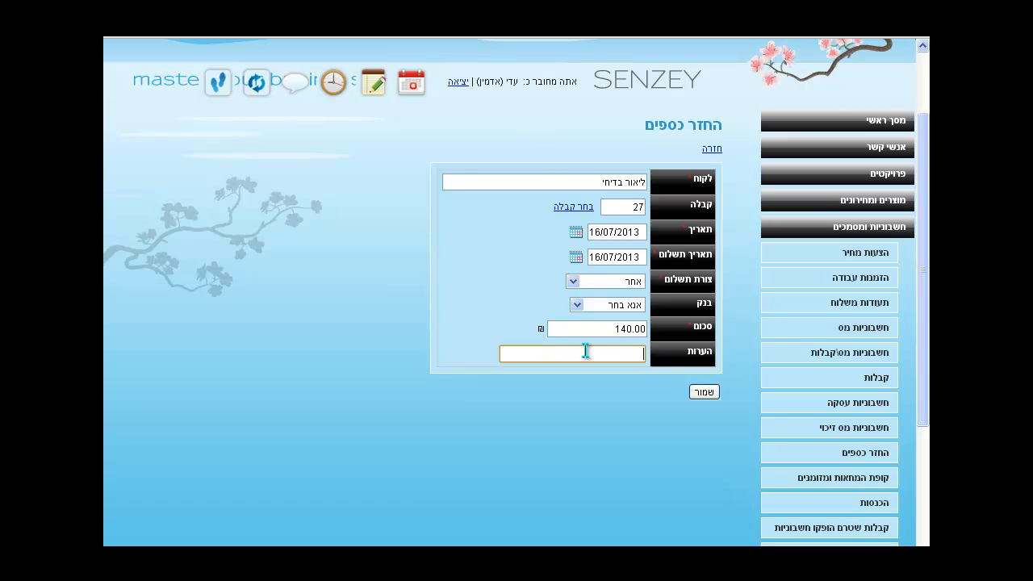
type("ניתנה הוראה להפסקת החיוב בחברת האשראי")
key("Home")
key("End")
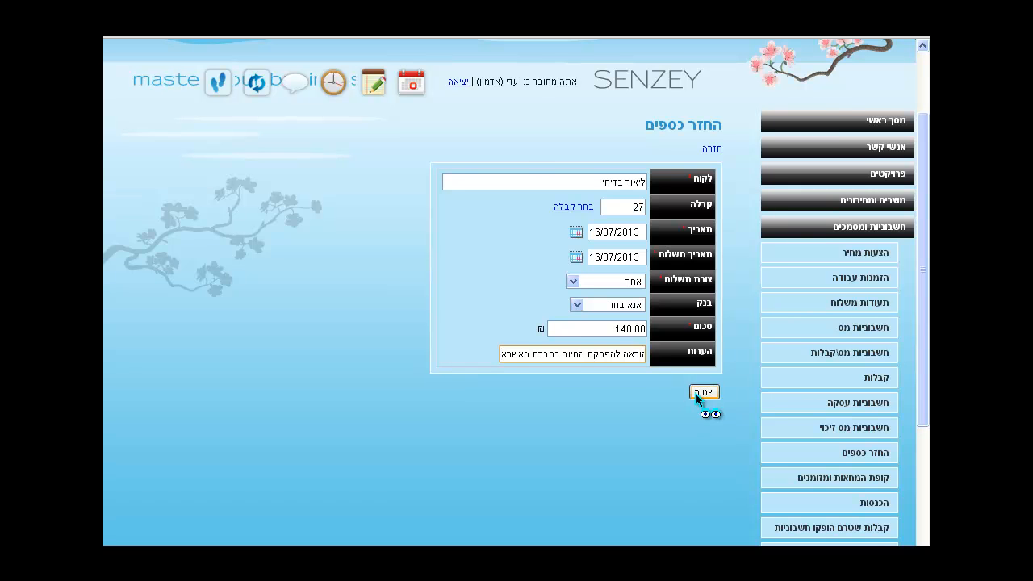
left_click(699, 394)
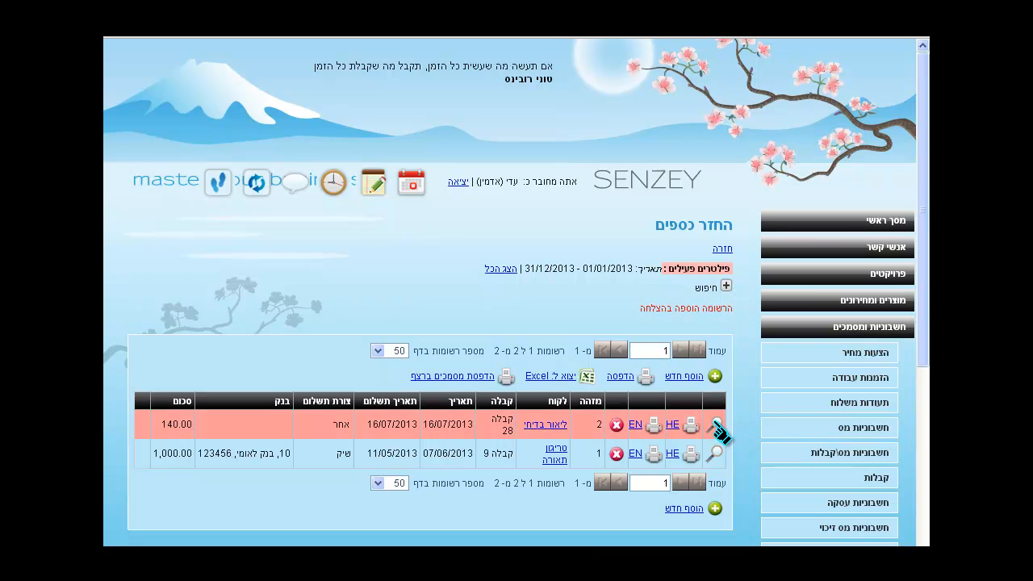
Return to the SENZEY main screen via מסך ראשי
left_click(883, 226)
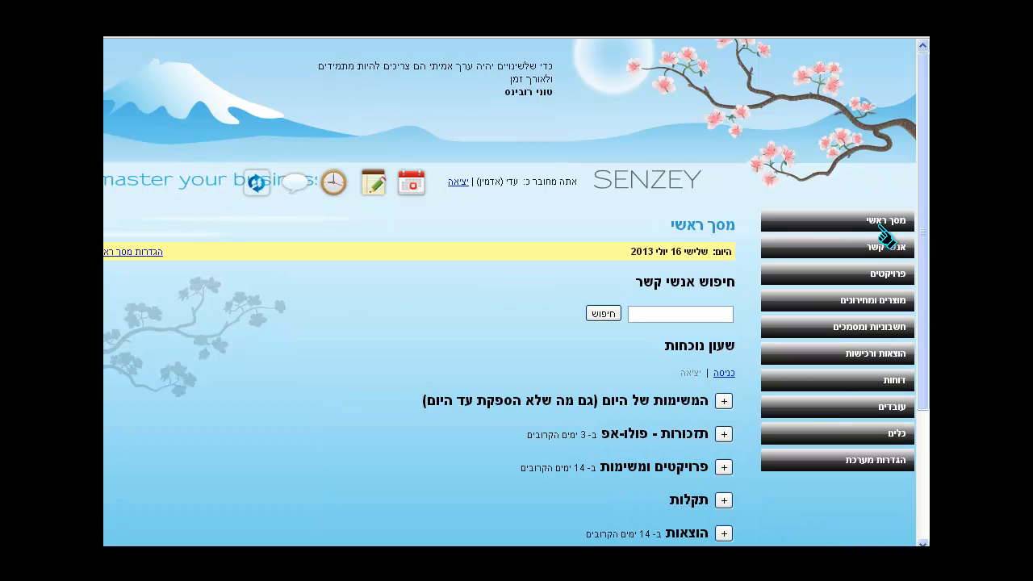